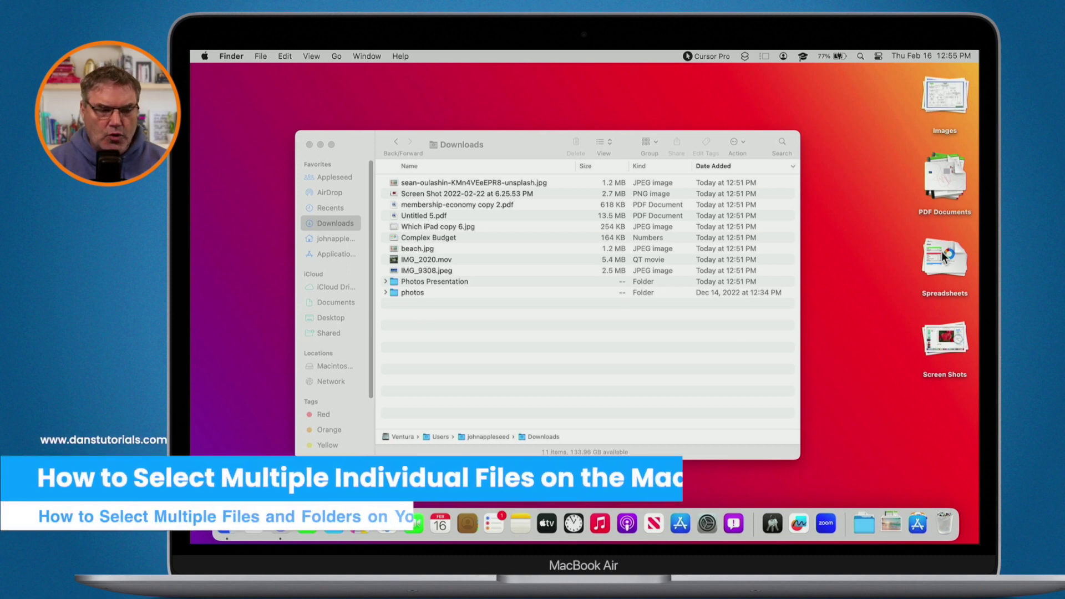
Step: Select Untitled 5.pdf and beach.jpg together in the Downloads folder, adding the photos folder to the selection and removing it again
click(553, 336)
click(409, 224)
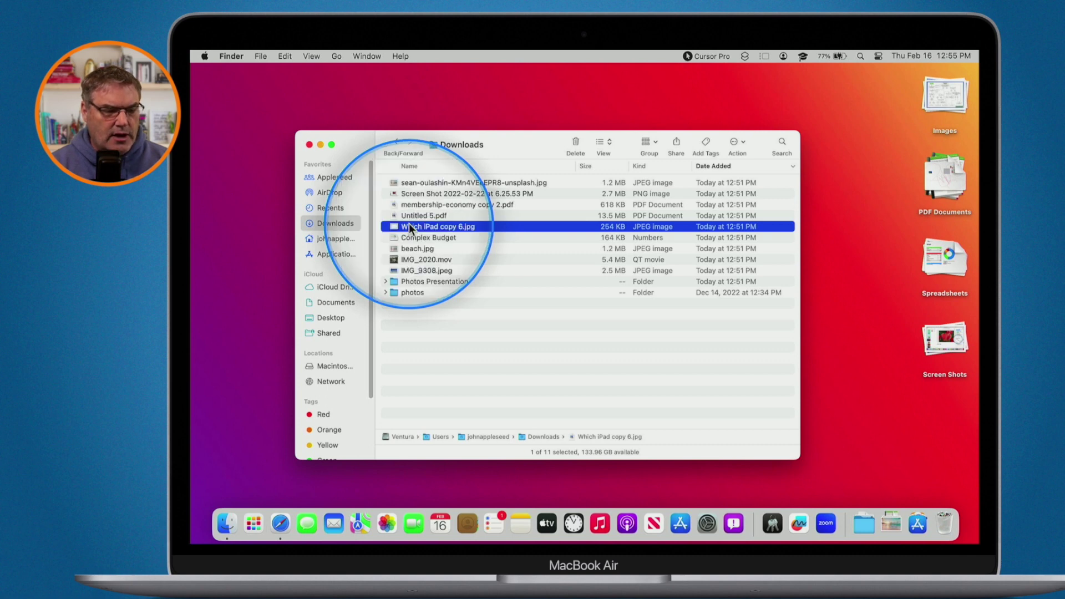
click(410, 214)
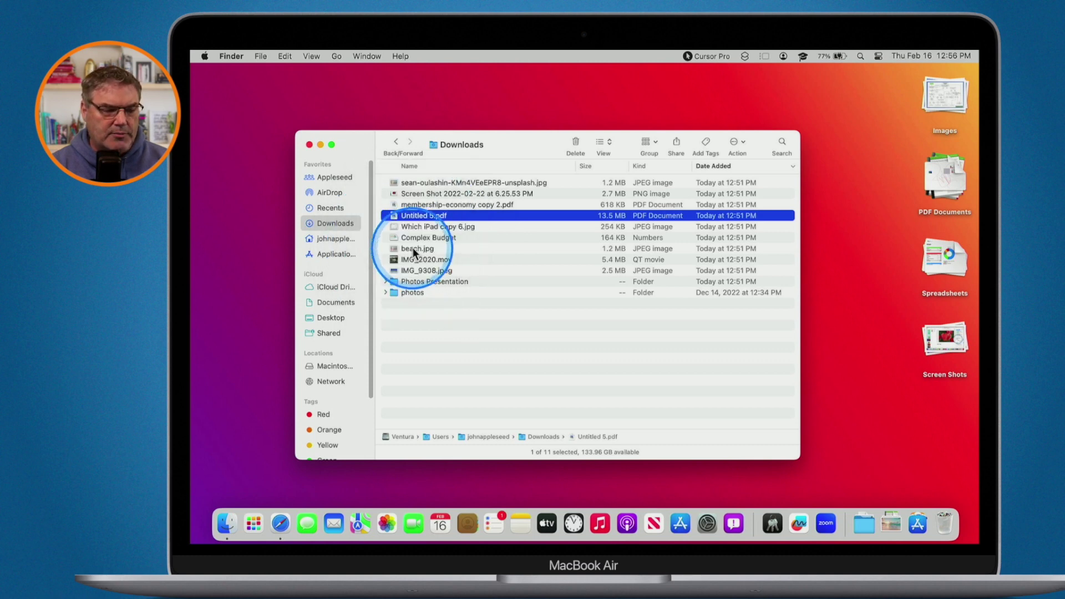
super+click(413, 250)
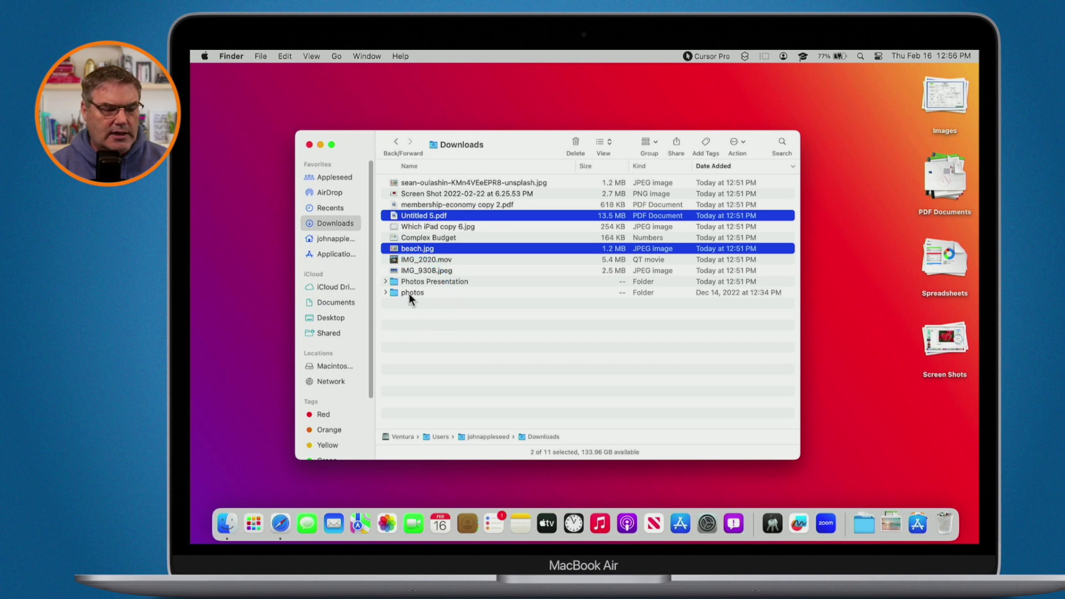
super+click(409, 293)
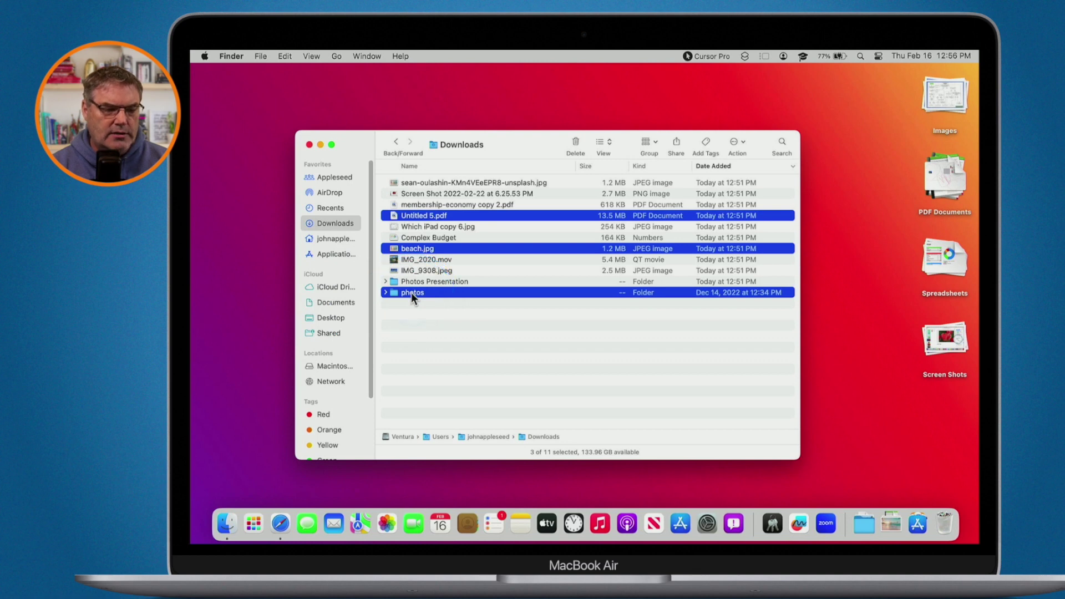
super+click(412, 293)
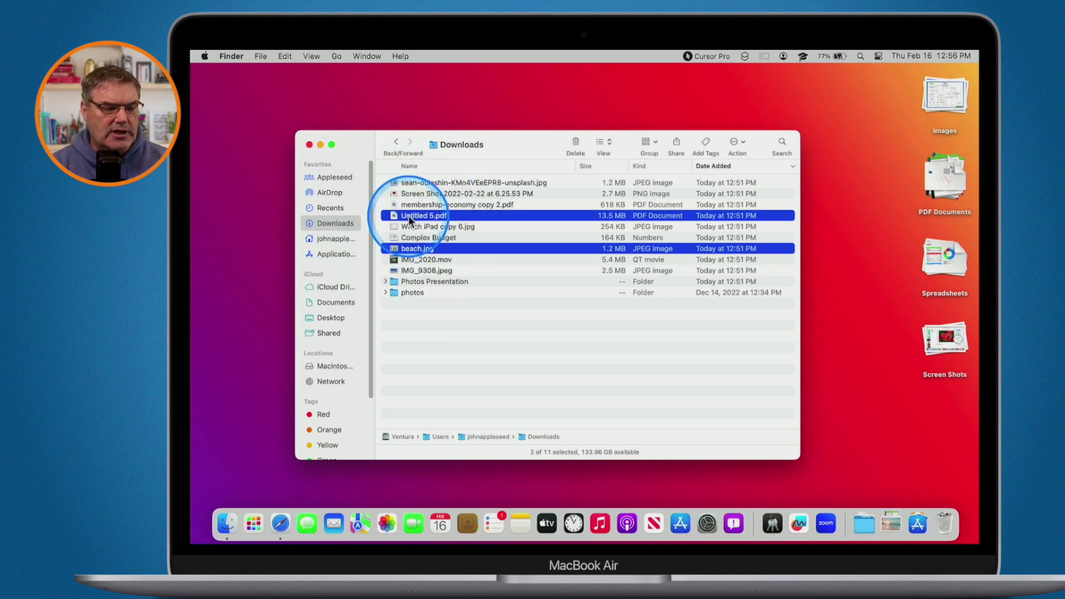
mouse_move(409, 216)
mouse_down()
mouse_move(339, 235)
mouse_move(420, 222)
mouse_up()
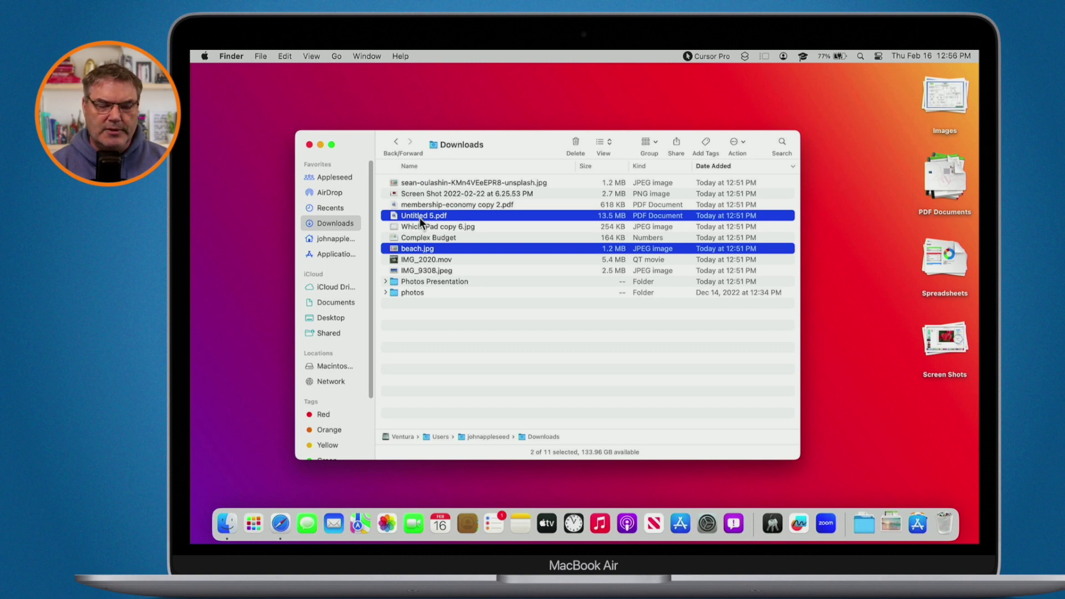
Step: Select the unsplash JPEG, IMG_9308.jpeg, IMG_2020.mov, beach.jpg, Complex Budget and Which iPad copy 6.jpg individually as one multiple selection
click(408, 184)
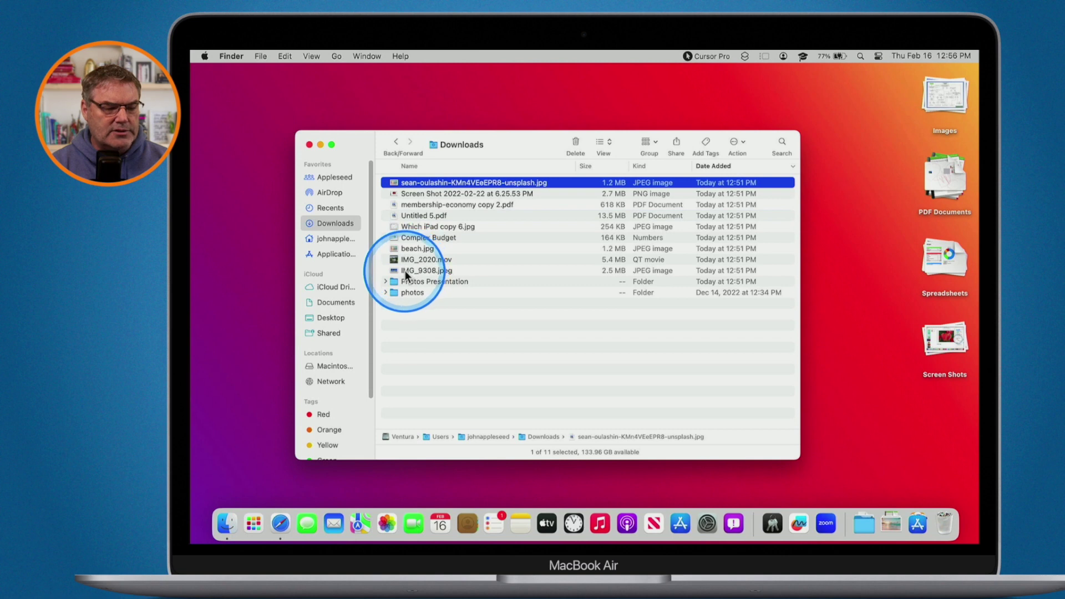
key(ctrl+alt+m)
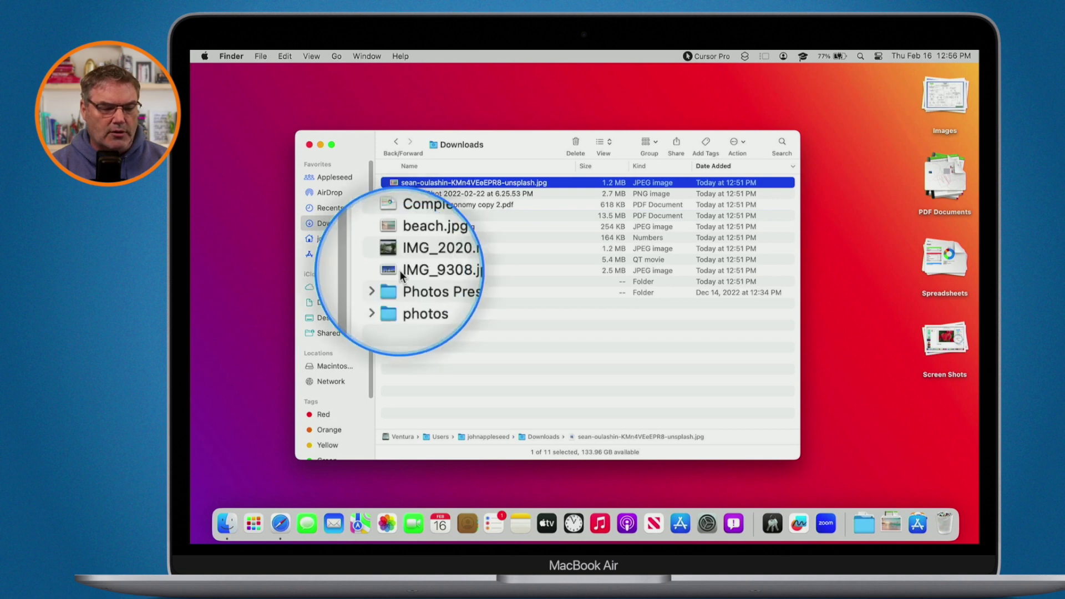
key(ctrl+alt+m)
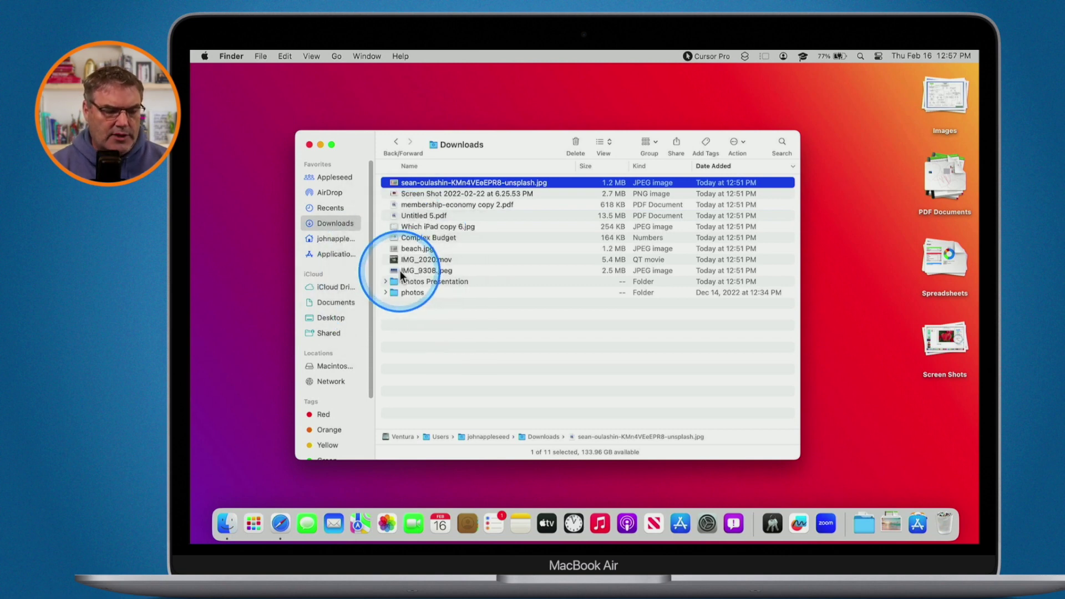
super+click(400, 270)
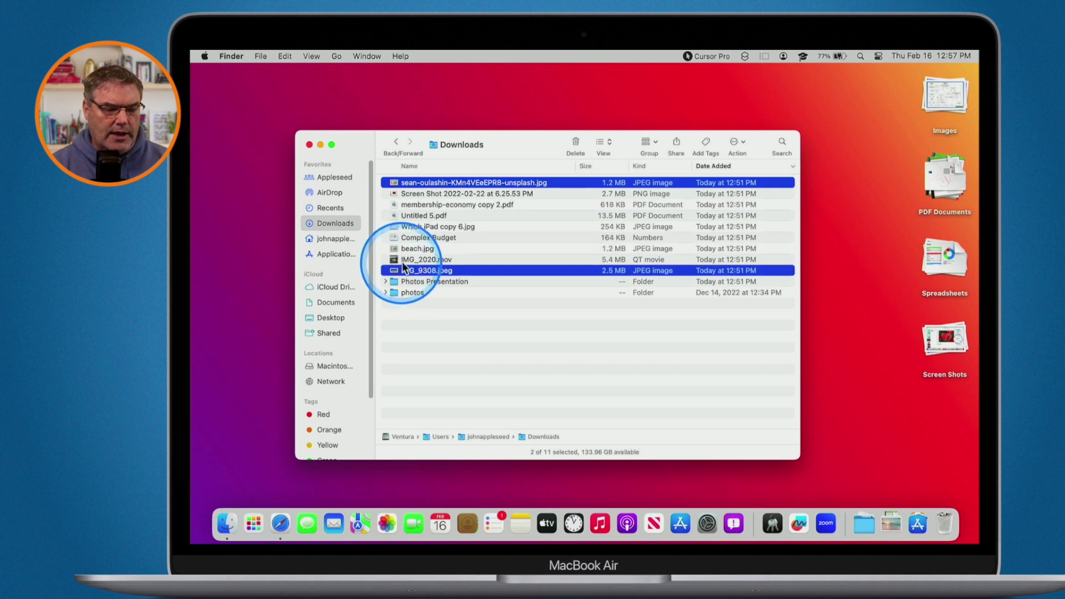
super+click(402, 261)
super+click(403, 250)
super+click(404, 235)
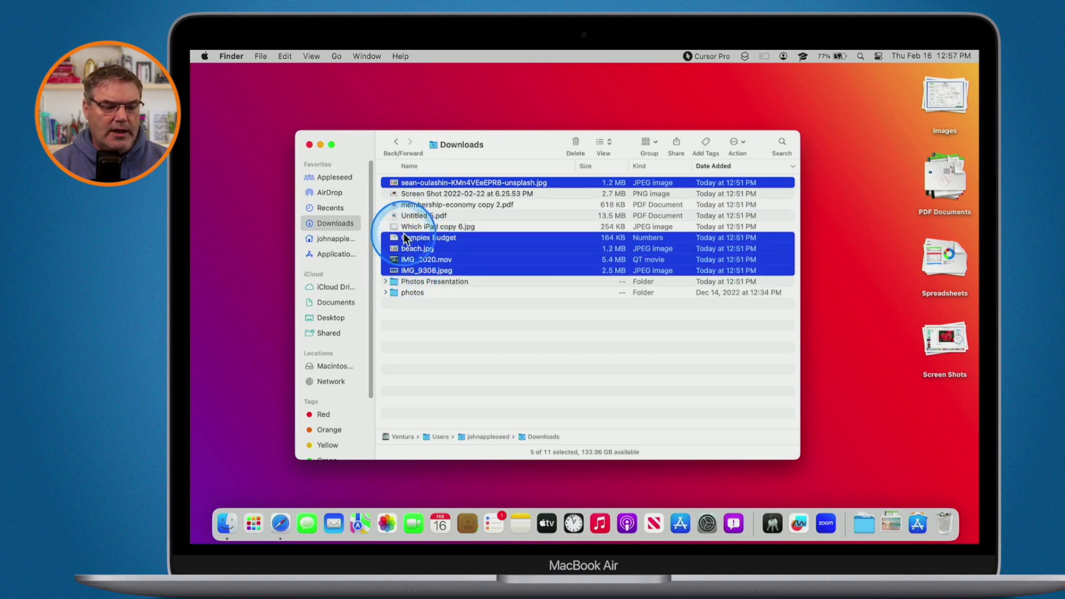
super+click(405, 226)
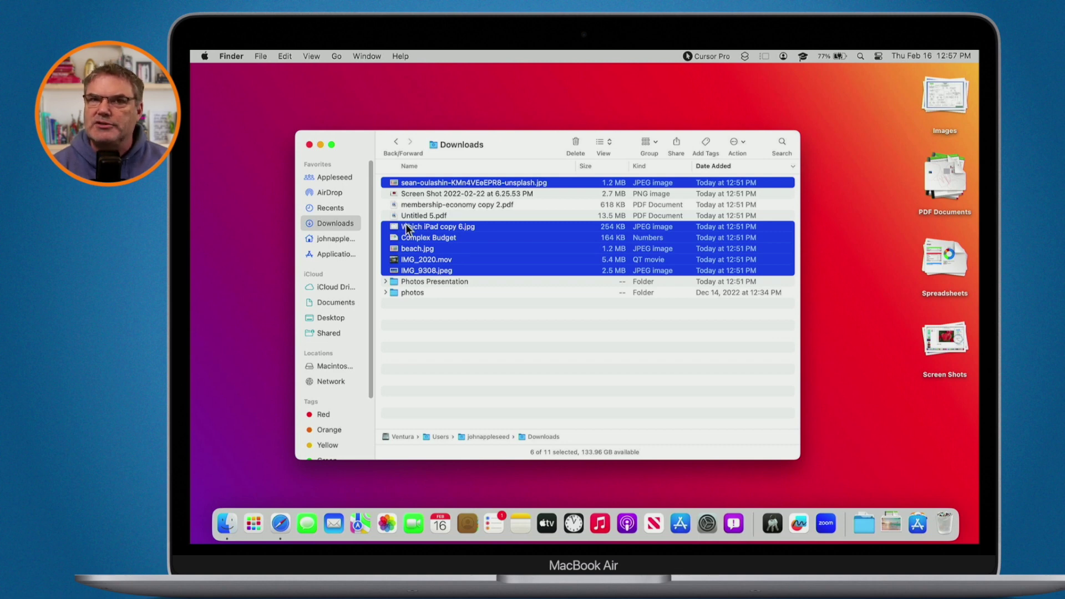
Step: Sweep a selection over the consecutive files from the unsplash JPEG through beach.jpg, clear it, and make the same sweep again
drag(561, 184, 520, 257)
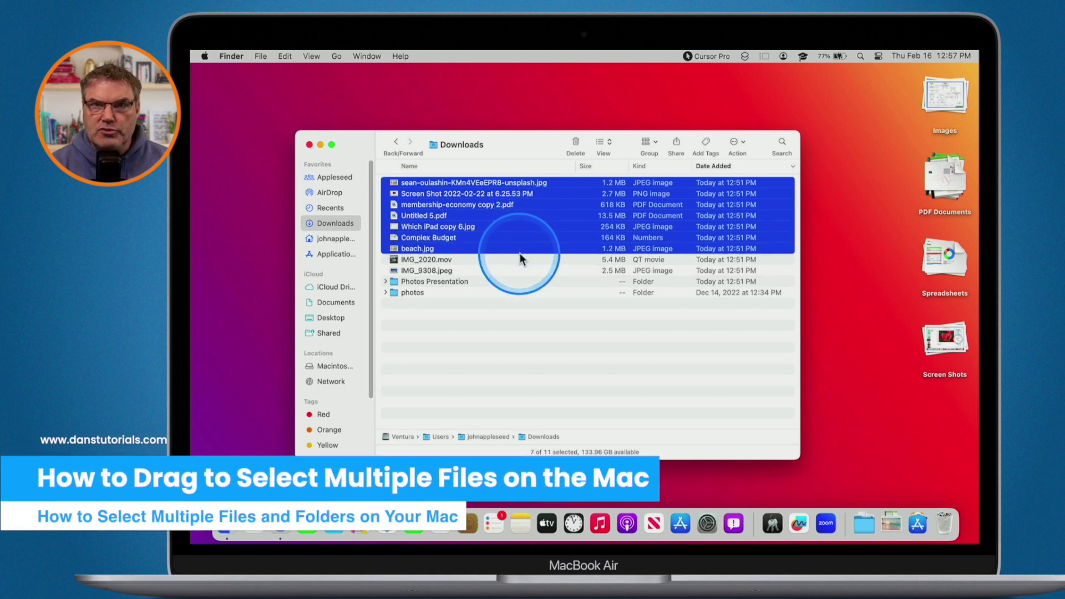
click(504, 339)
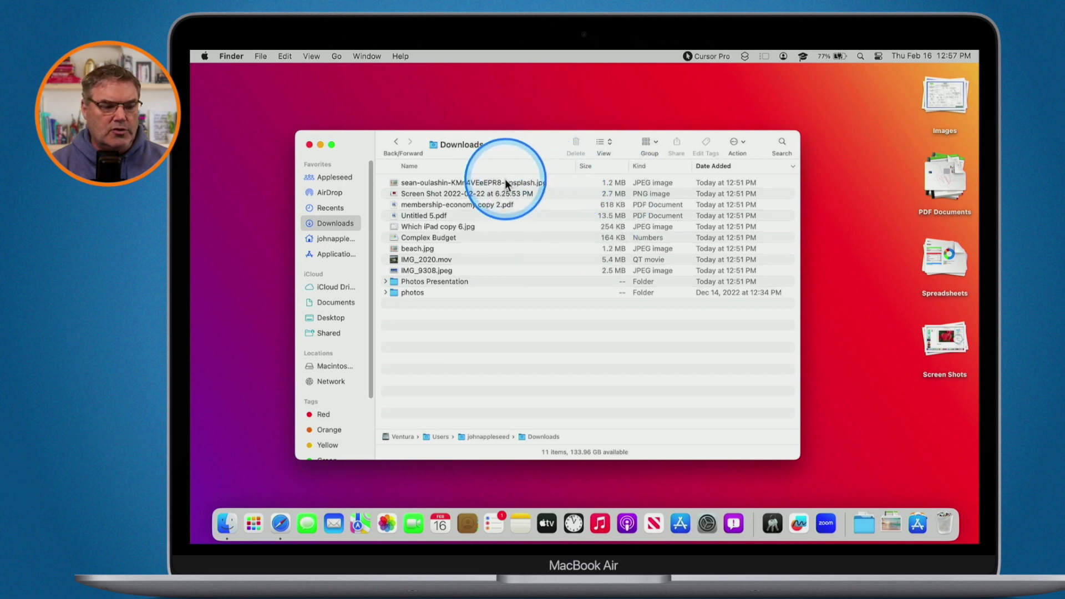
drag(501, 182, 531, 189)
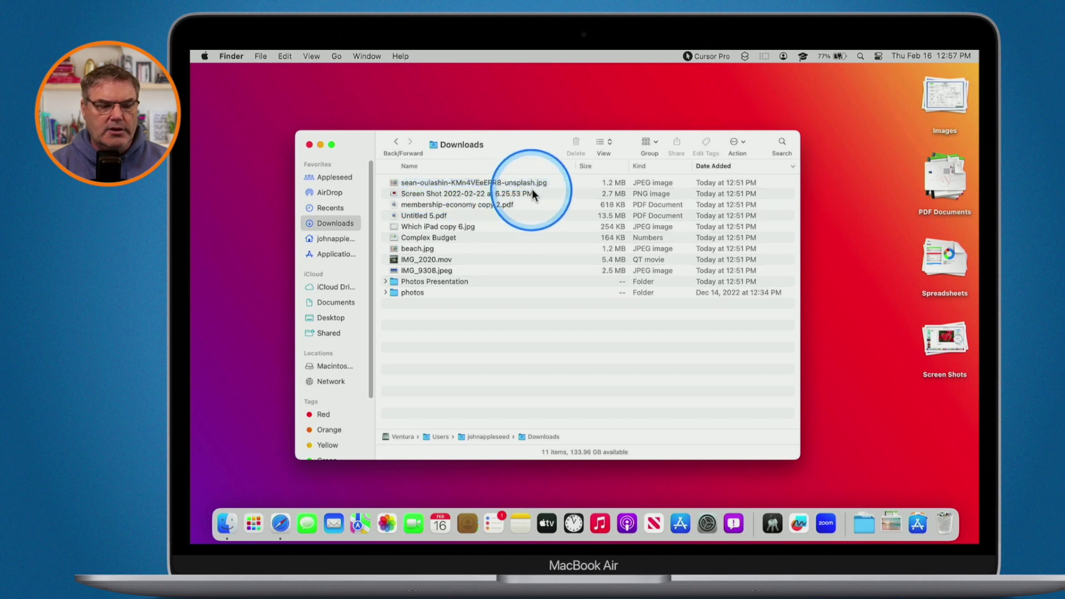
click(566, 183)
drag(567, 180, 555, 251)
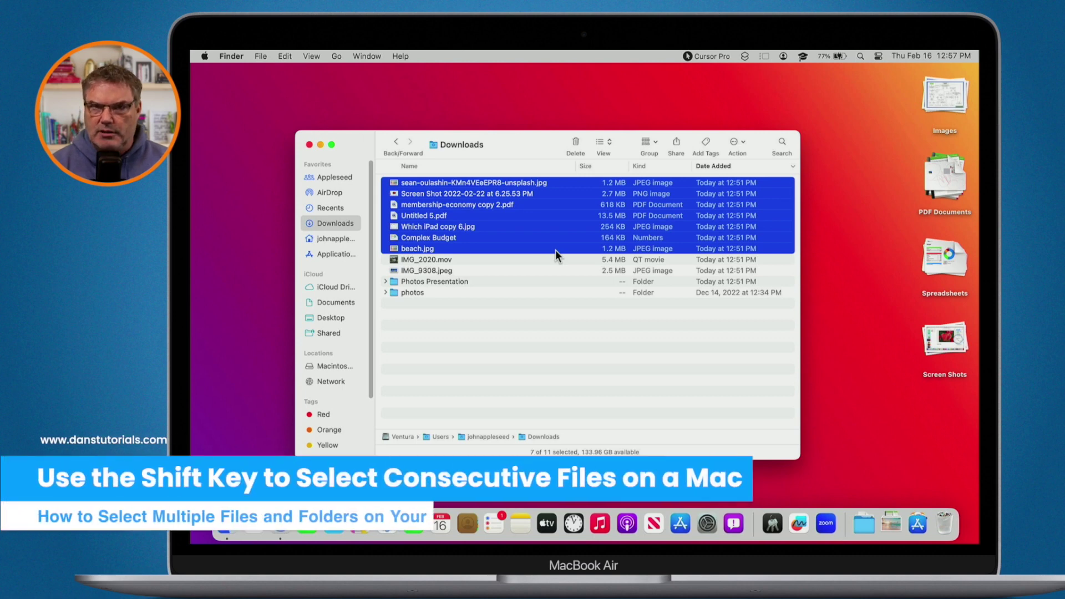
Step: Range-select the files from the unsplash JPEG through beach.jpg, excluding Untitled 5.pdf and adding the photos folder
click(484, 339)
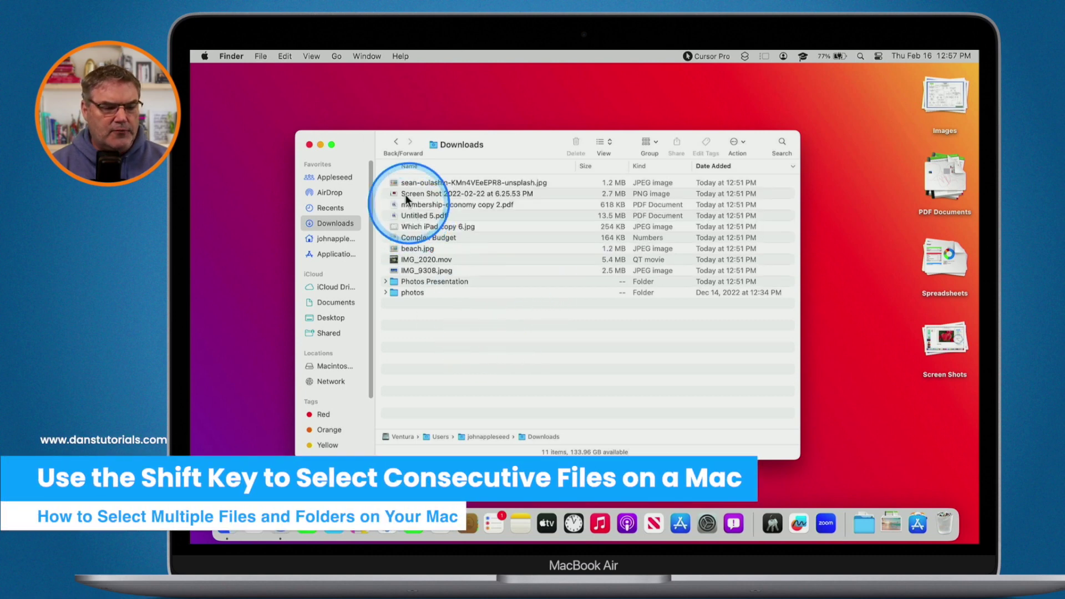
click(398, 181)
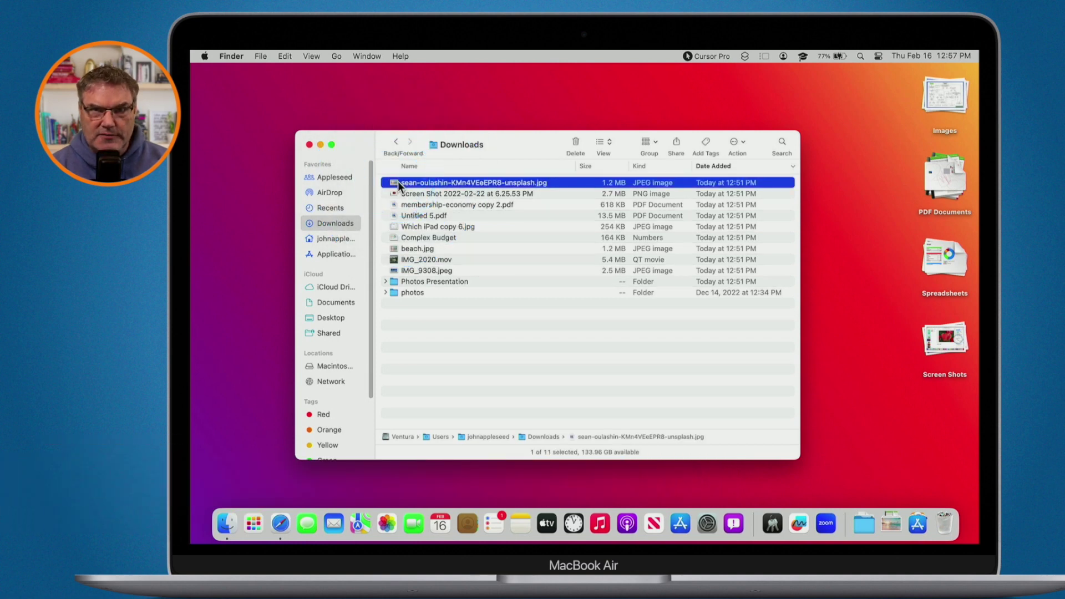
click(398, 181)
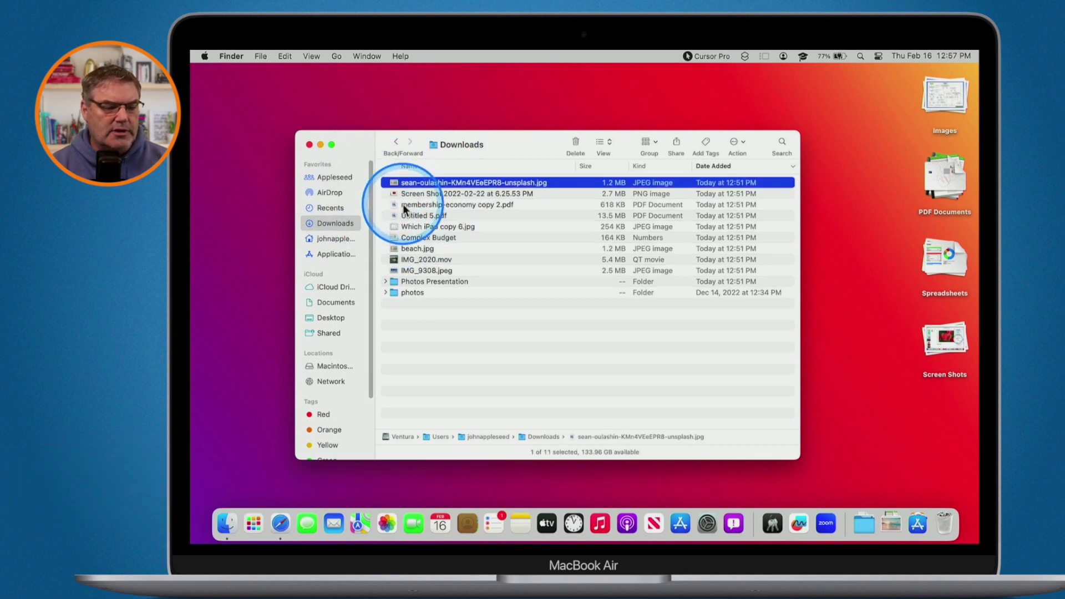
shift+click(401, 248)
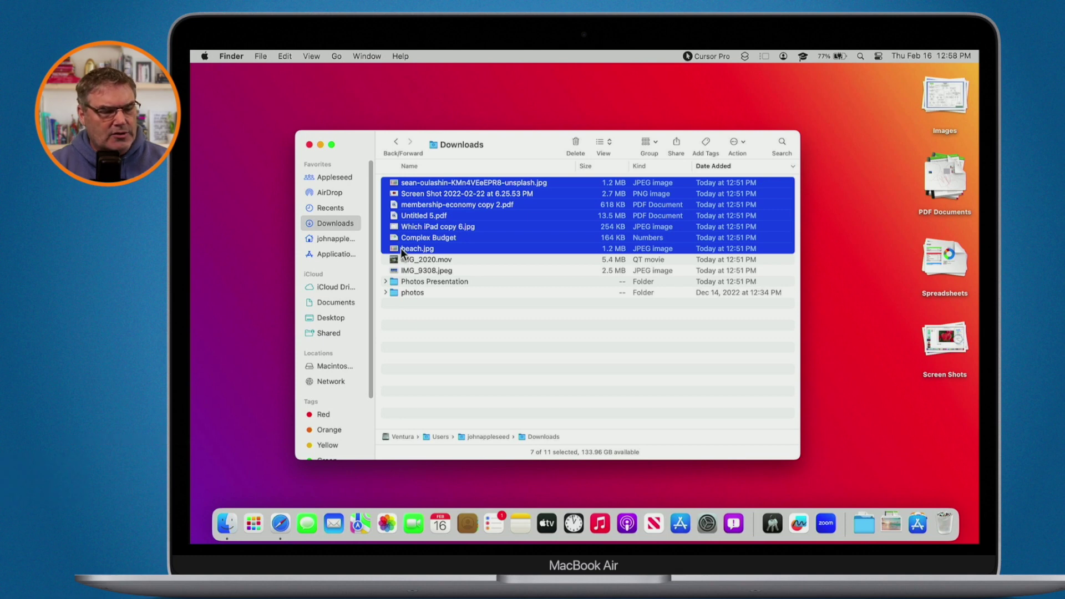
super+click(411, 217)
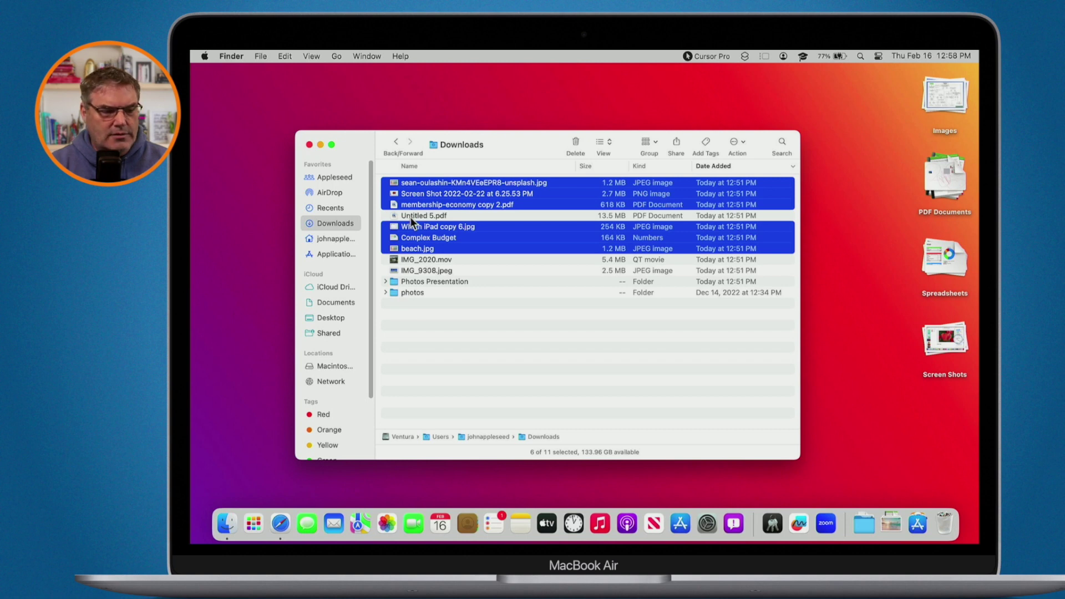
super+click(407, 292)
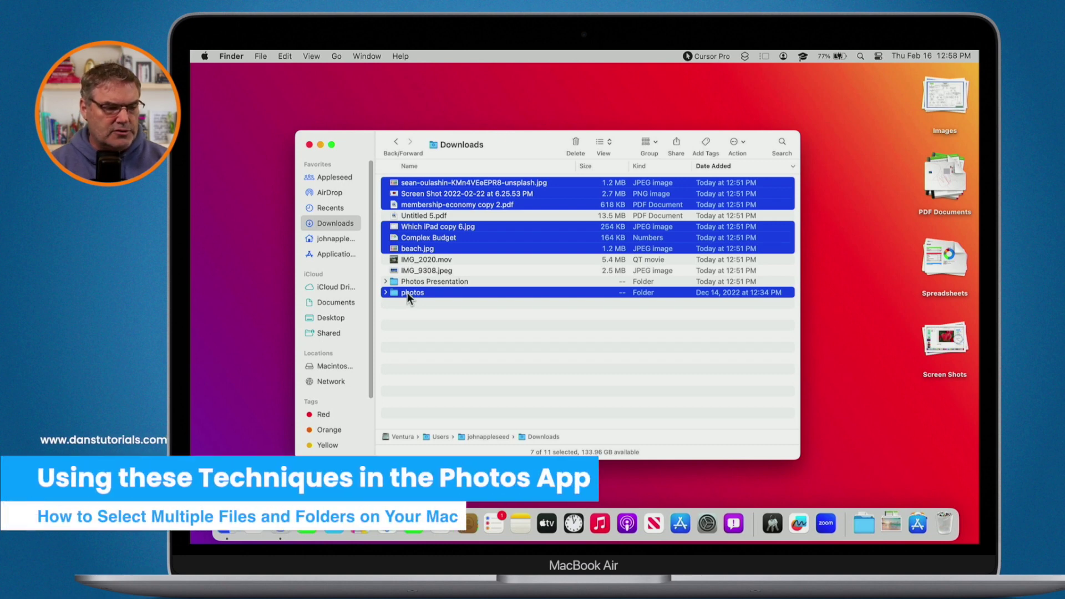
Step: Close the Downloads window and show the full Library in the Photos app
click(431, 335)
key(super+w)
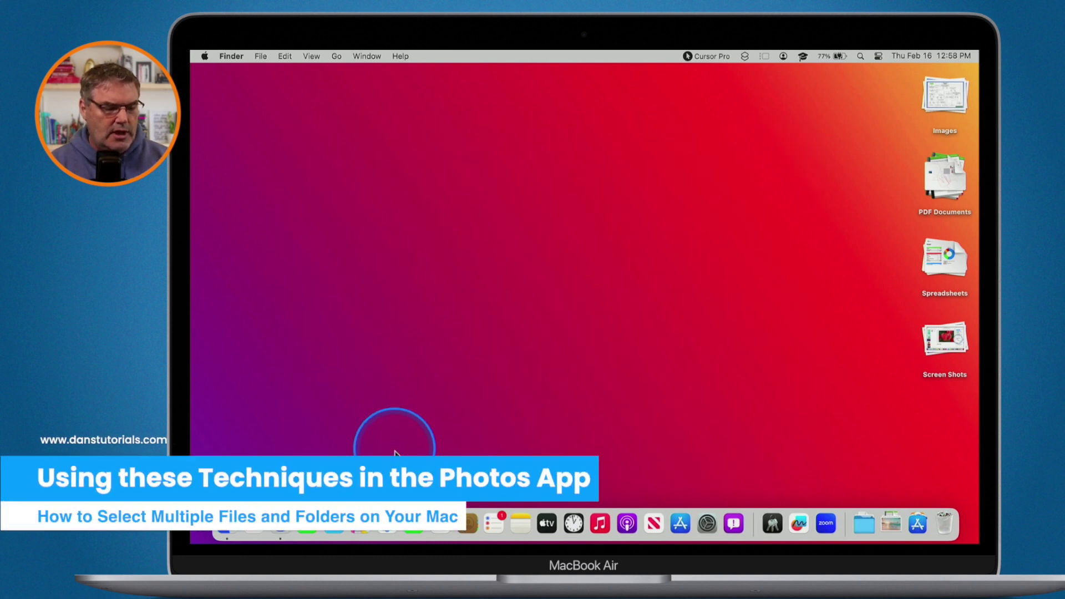
click(387, 522)
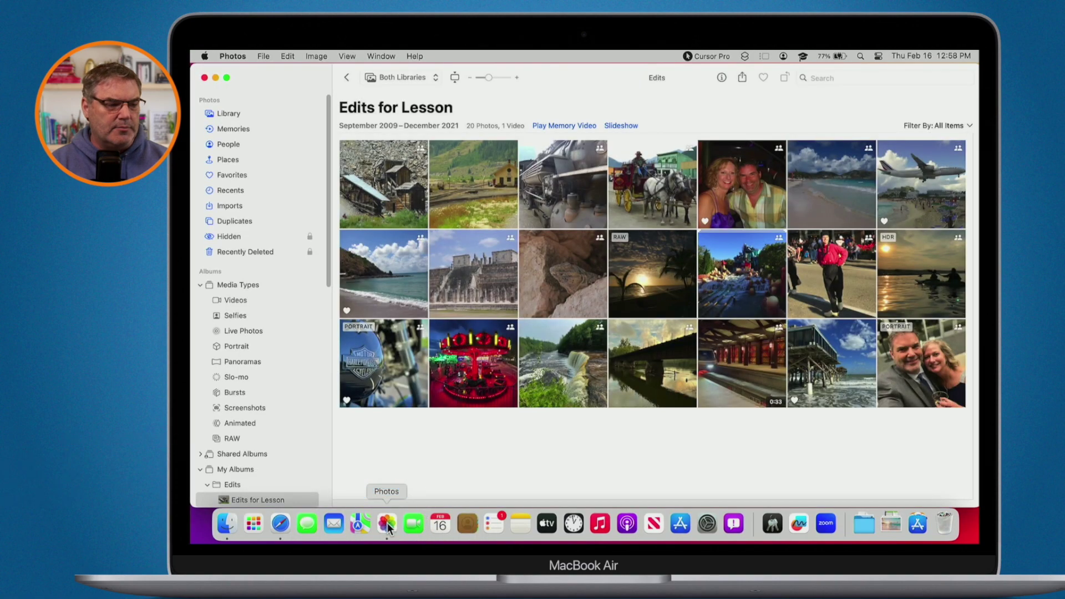
click(227, 114)
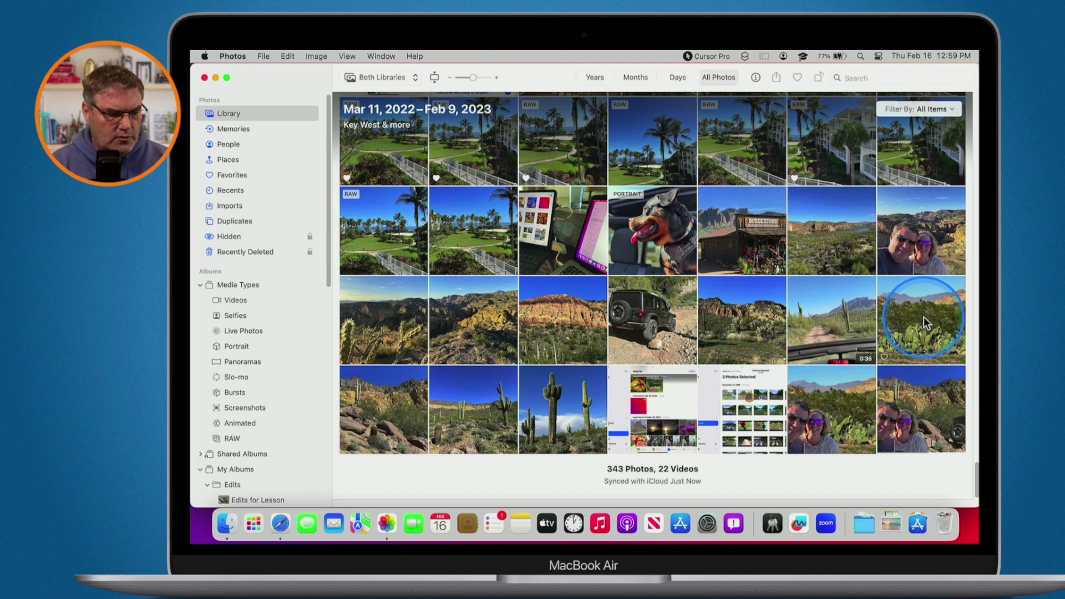
Step: Select the cactus canyon, prickly pear and wooden storefront photos individually, and remove the cactus canyon photo from the selection
click(405, 326)
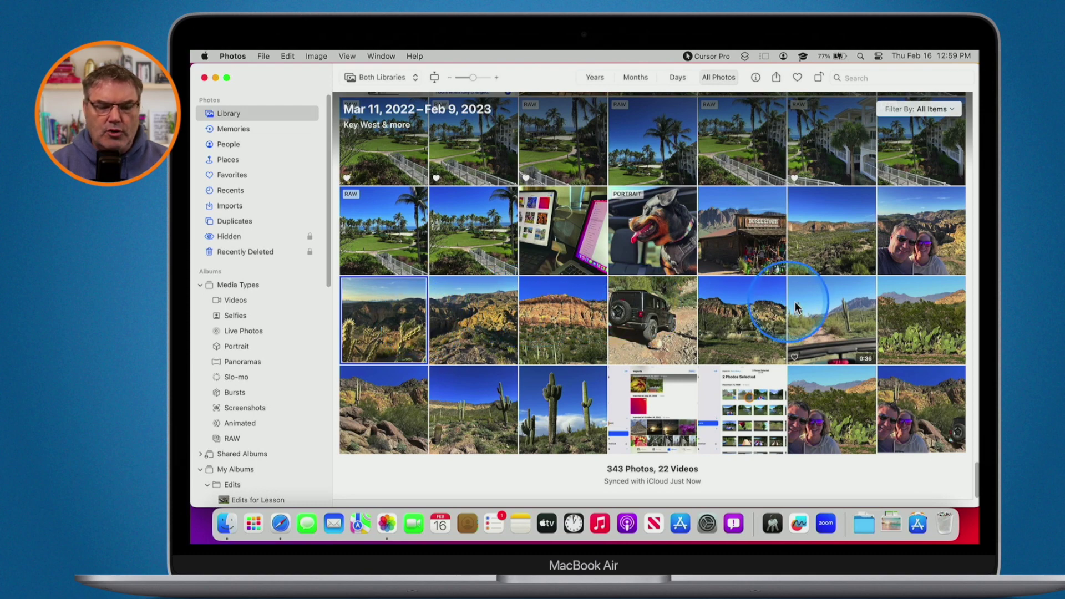
super+click(919, 315)
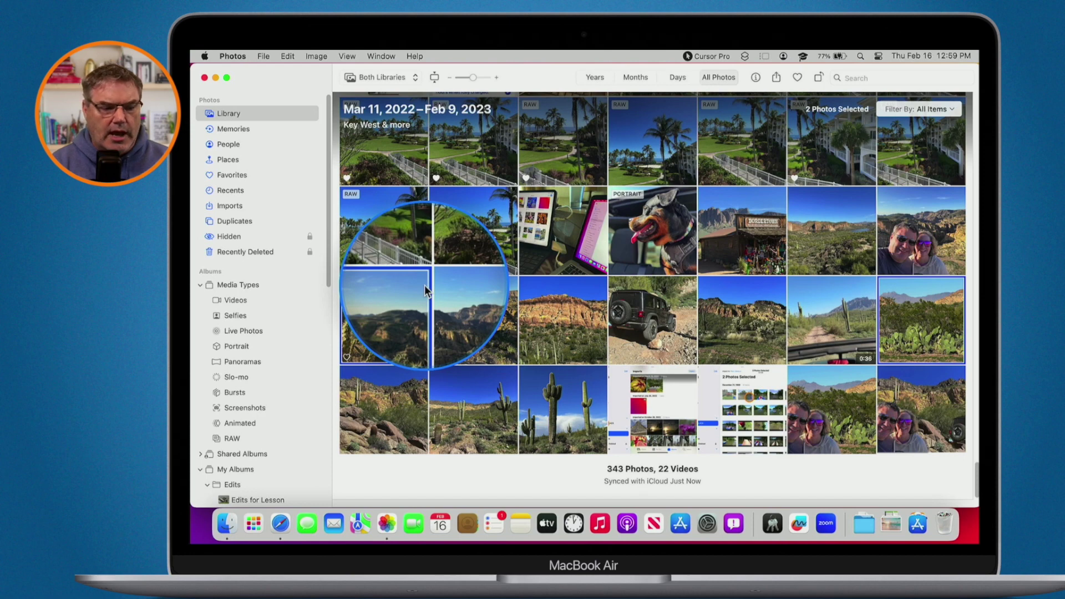
super+click(739, 228)
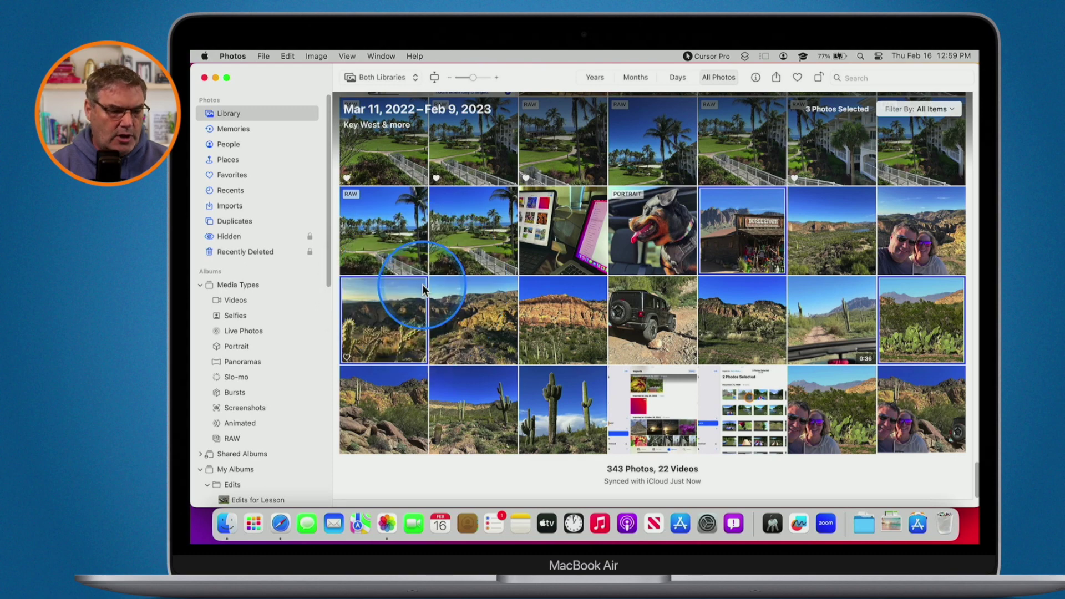
super+click(405, 289)
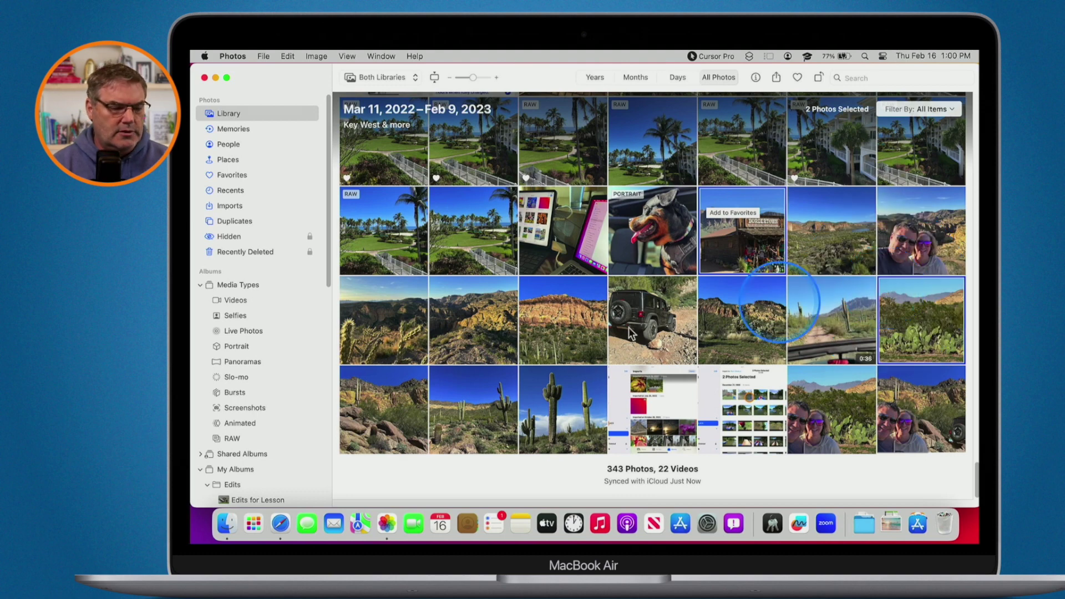
Step: Clear the selection and range-select the row from the cactus canyon photo through the prickly pear photo, leaving out the Jeep photo
key(Escape)
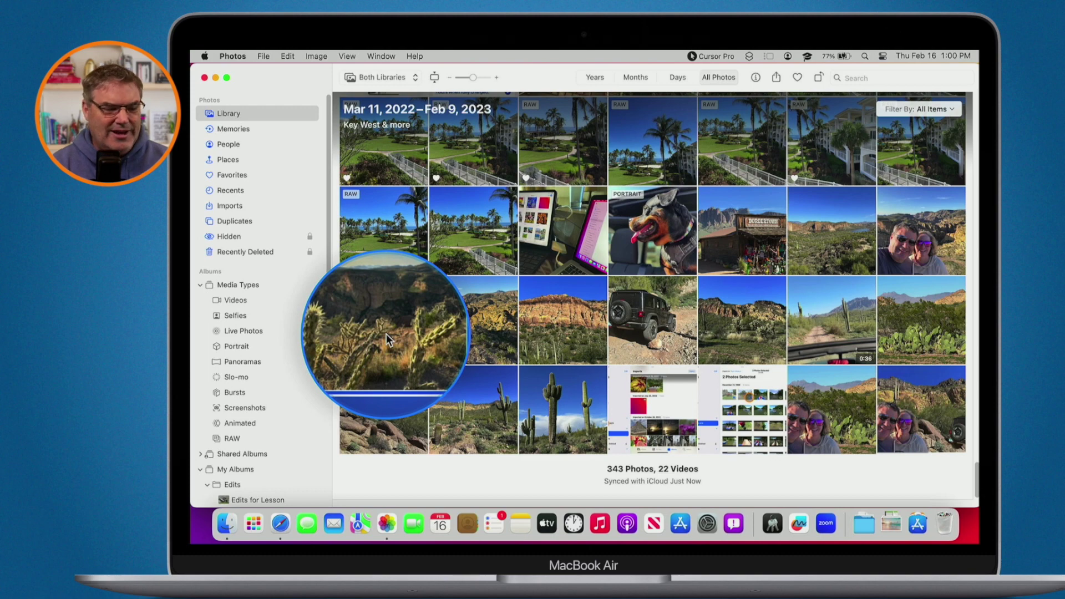
click(386, 333)
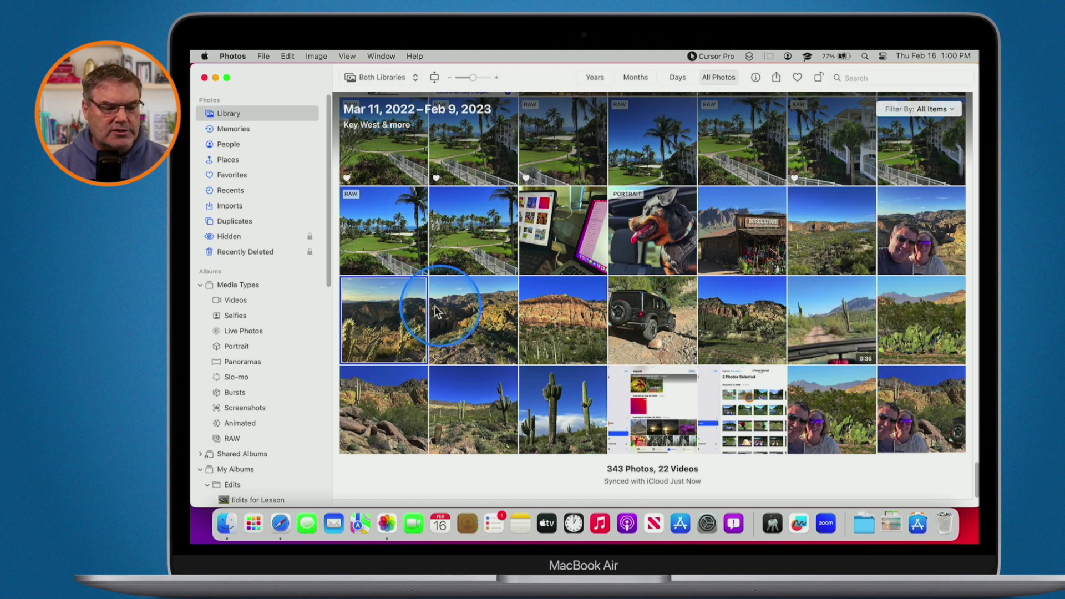
click(414, 293)
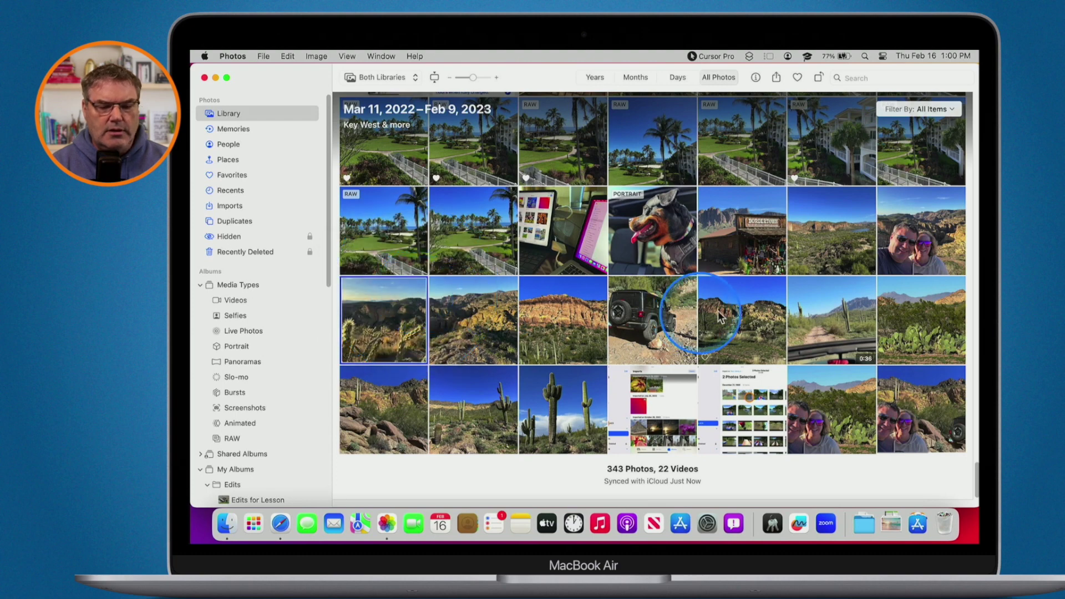
shift+click(910, 314)
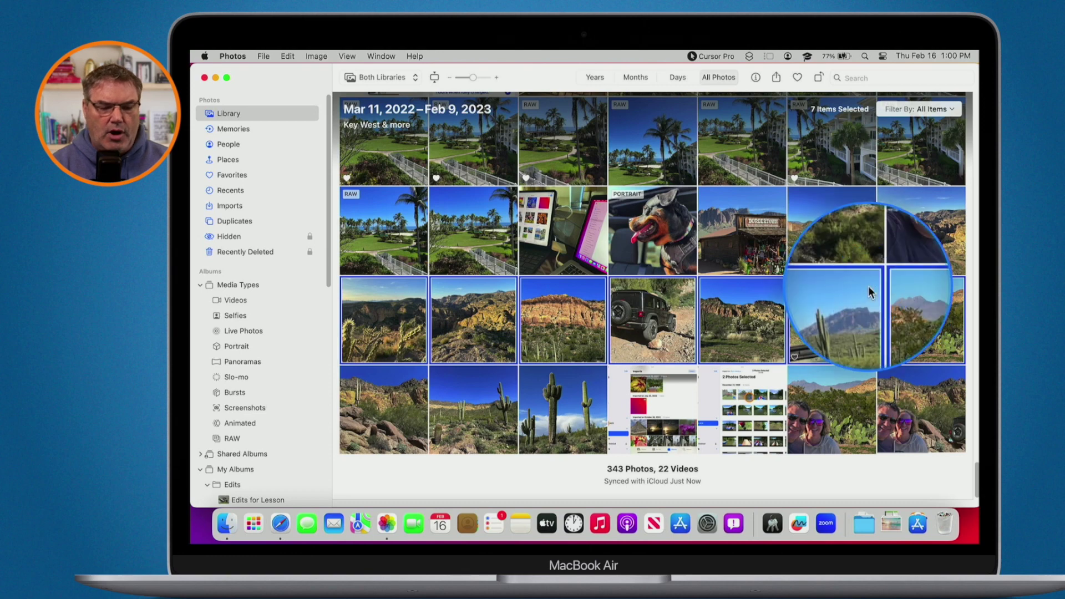
super+click(652, 314)
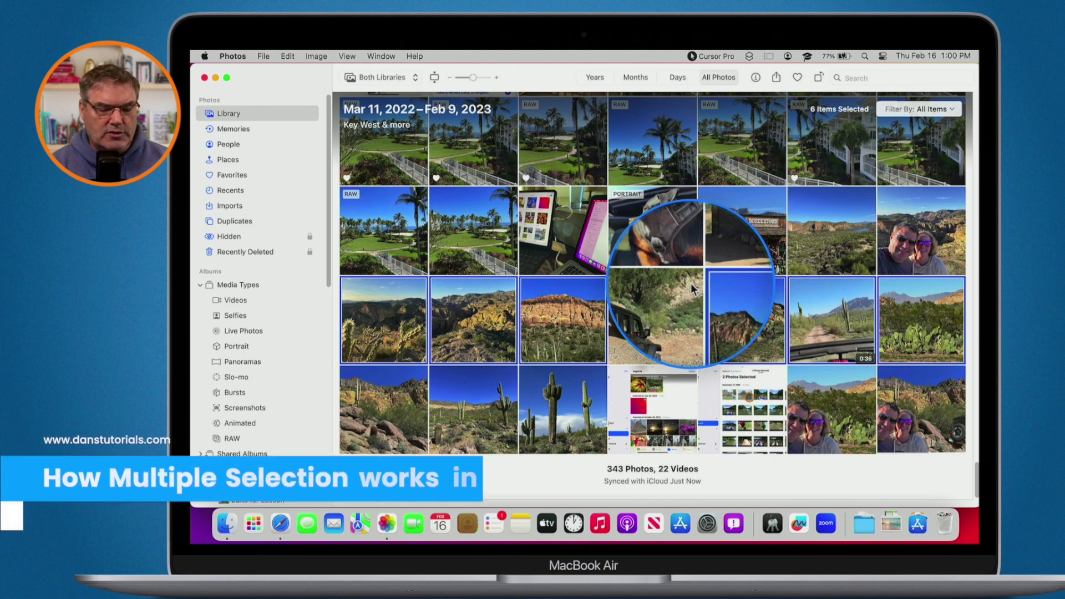
Step: Switch to the Reminders app and show the reminders from all lists
click(490, 517)
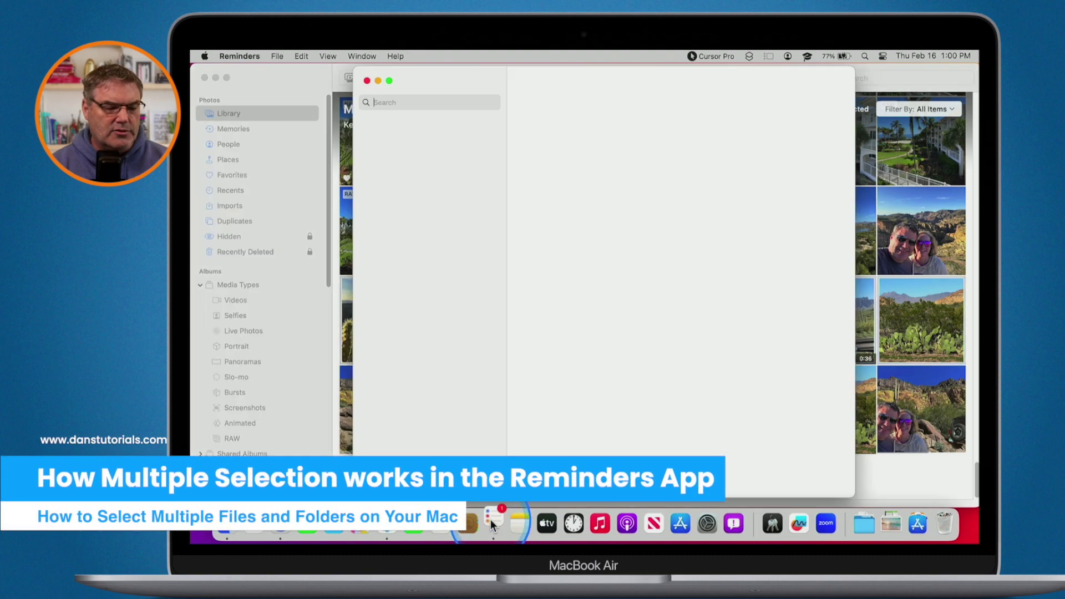
click(546, 284)
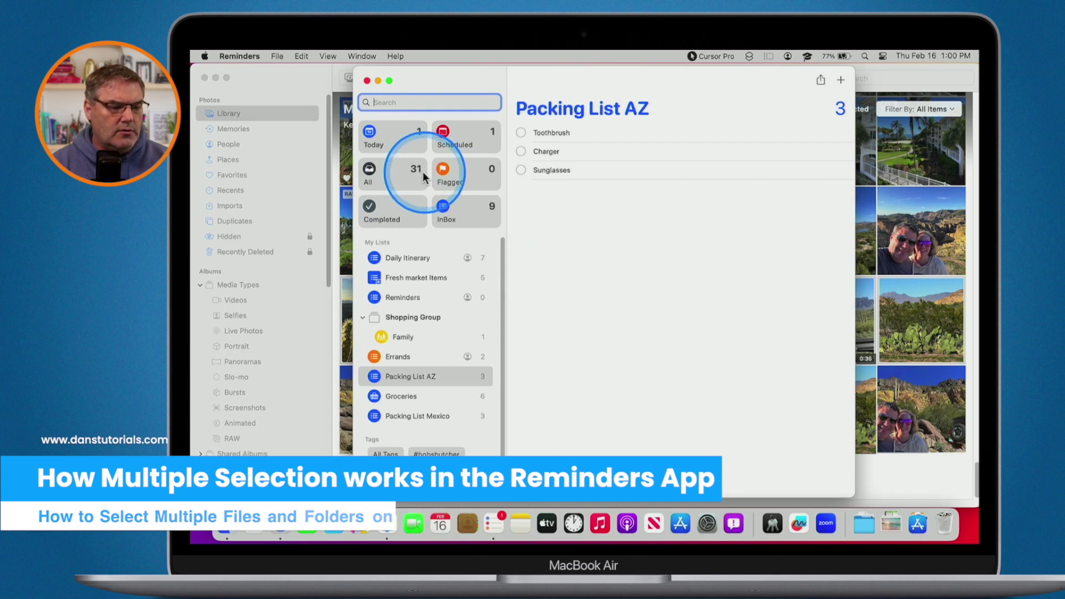
click(391, 176)
Step: Select the Test 2, Test 5 and Test 9 reminders individually in InBox, and remove Test 5 from the selection
click(570, 195)
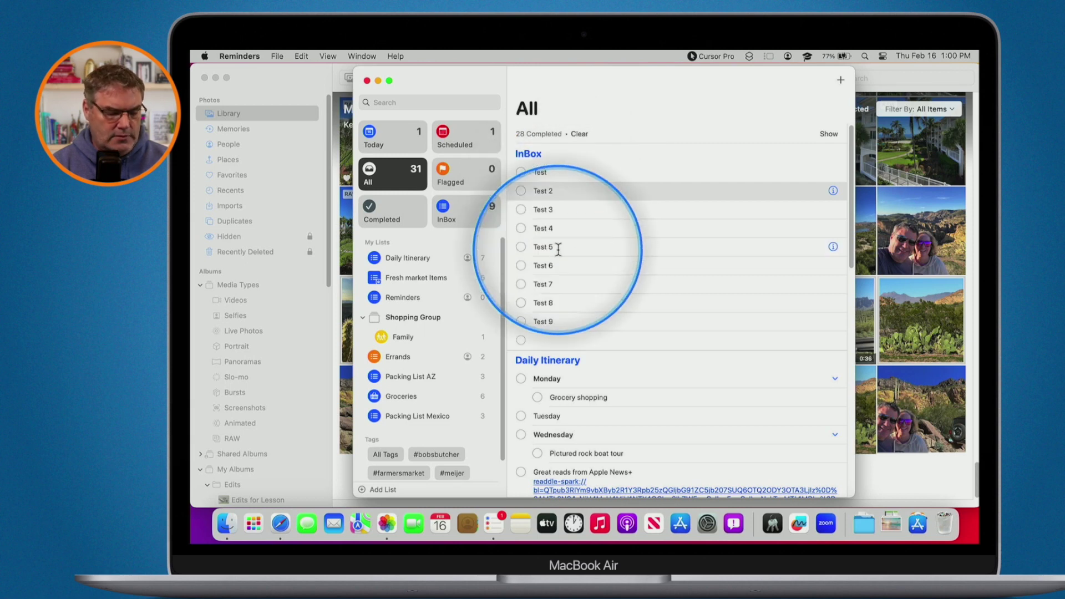
super+click(558, 250)
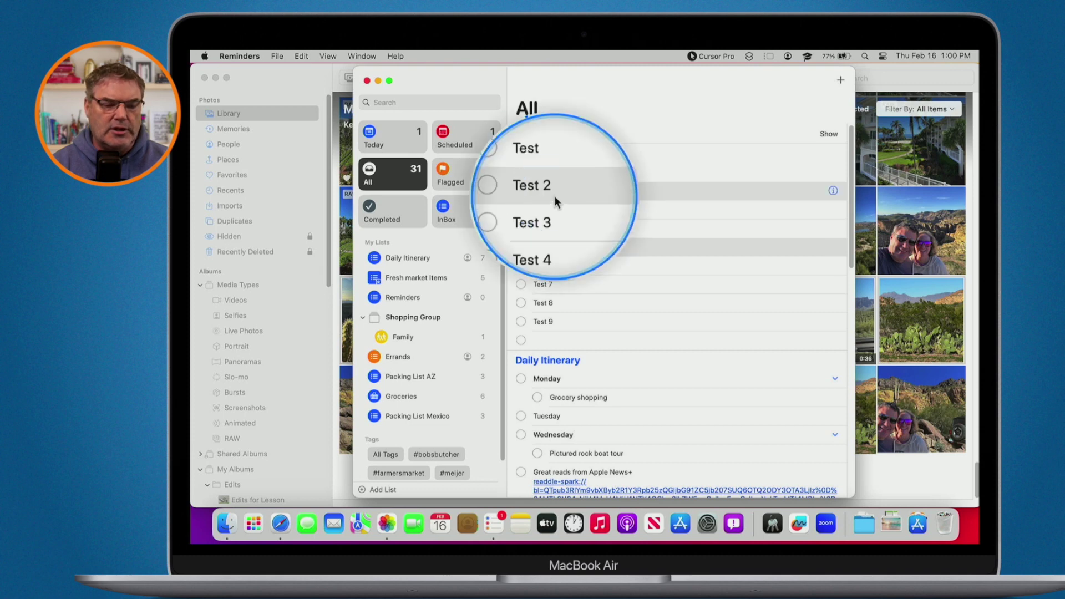
super+click(562, 322)
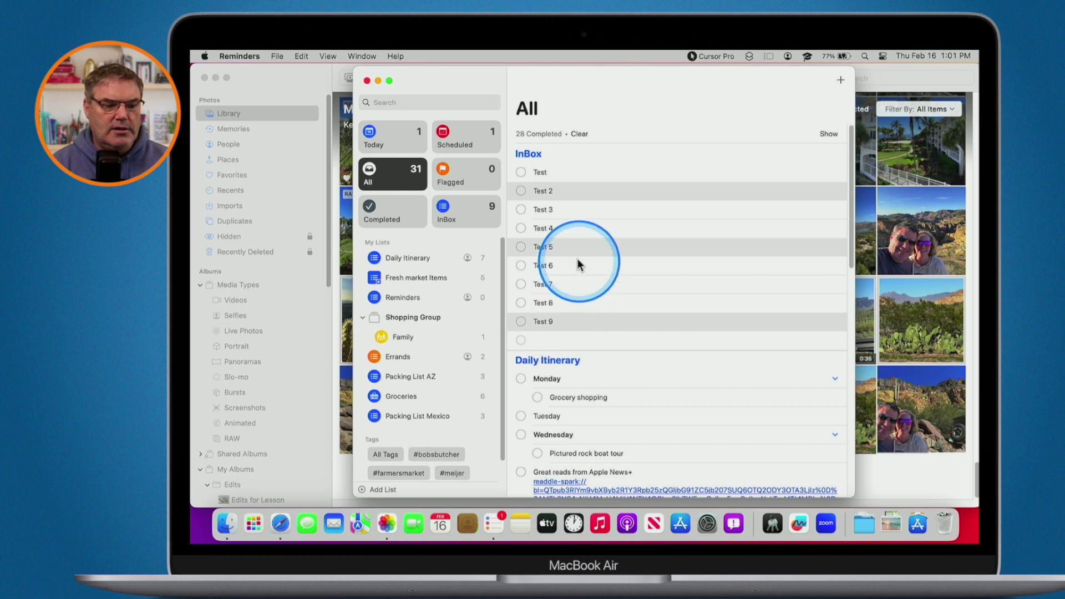
super+click(560, 248)
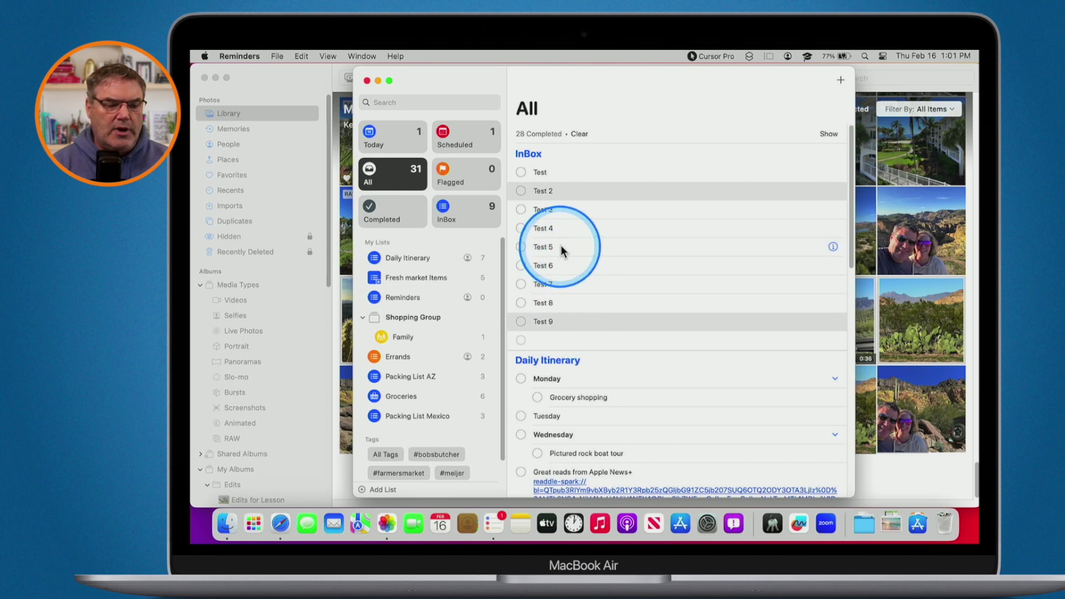
Step: Start a new selection covering the range from Test 2 through Test 9 in InBox, leaving out Test 5
click(565, 191)
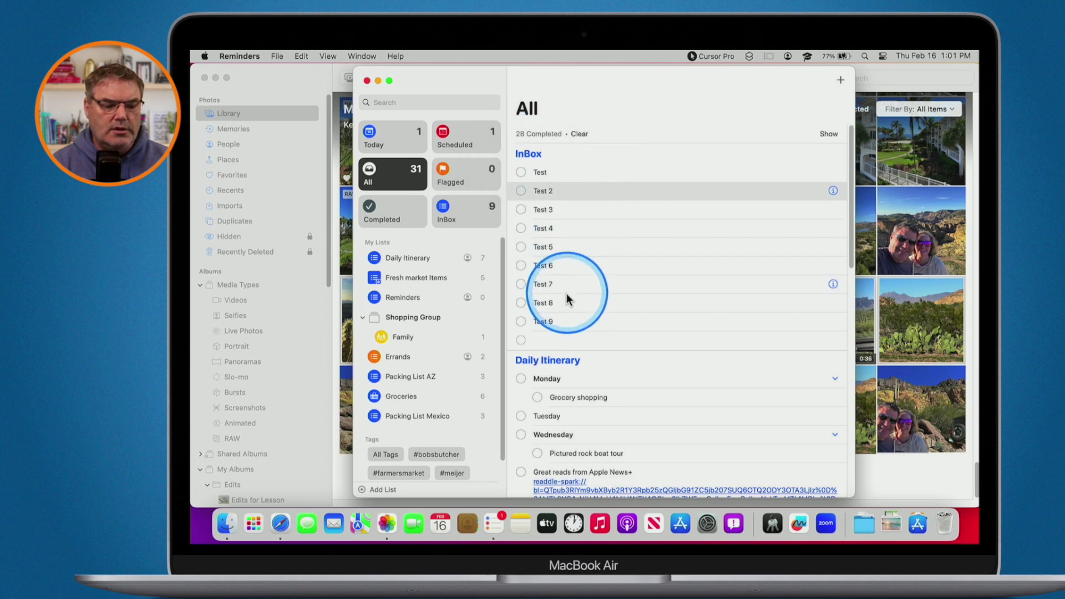
shift+click(572, 322)
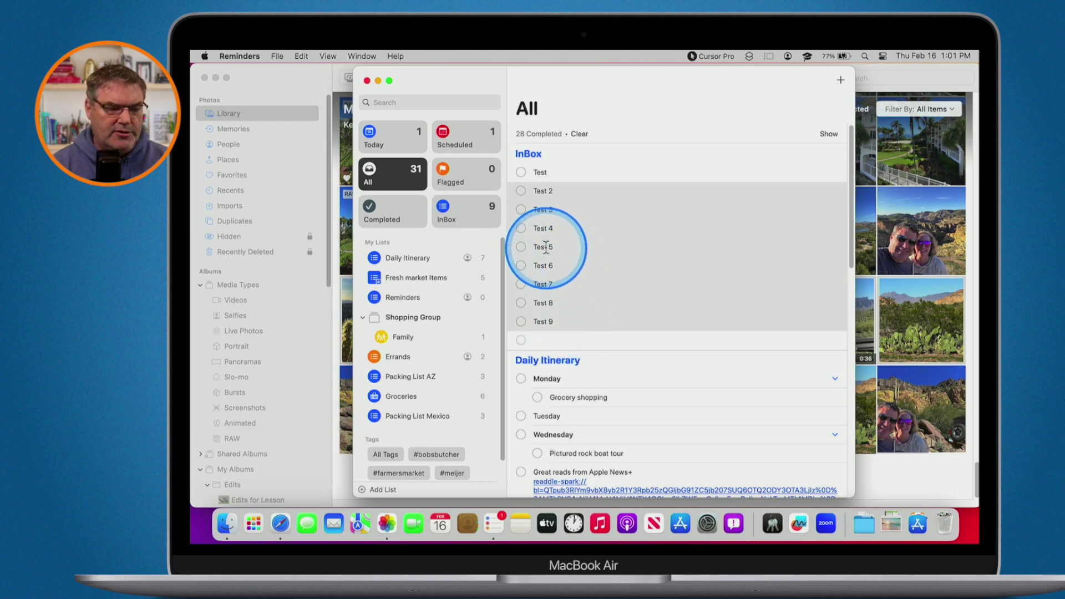
super+click(566, 247)
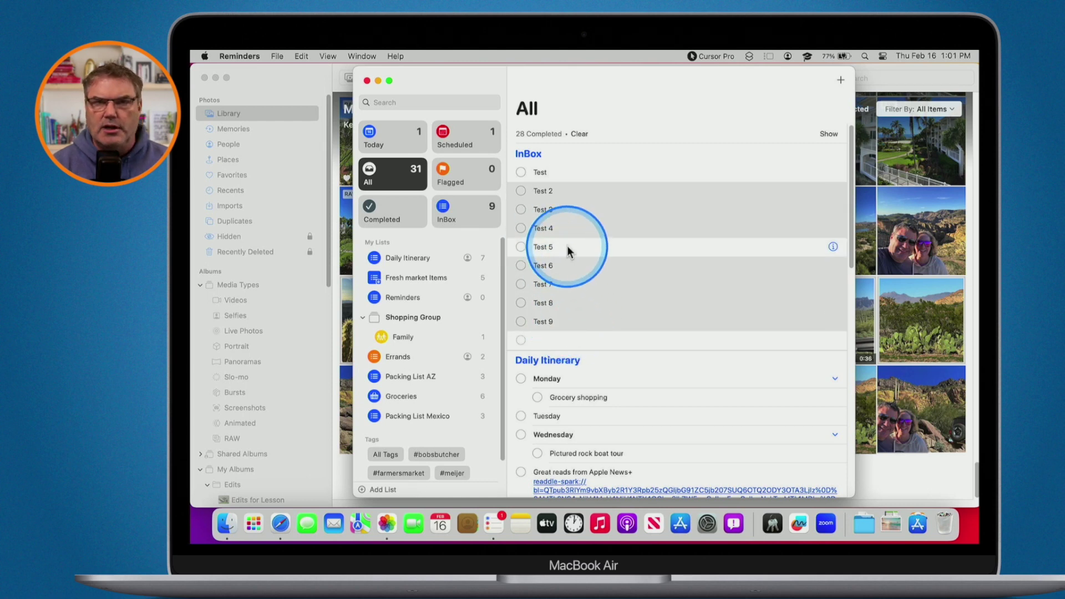